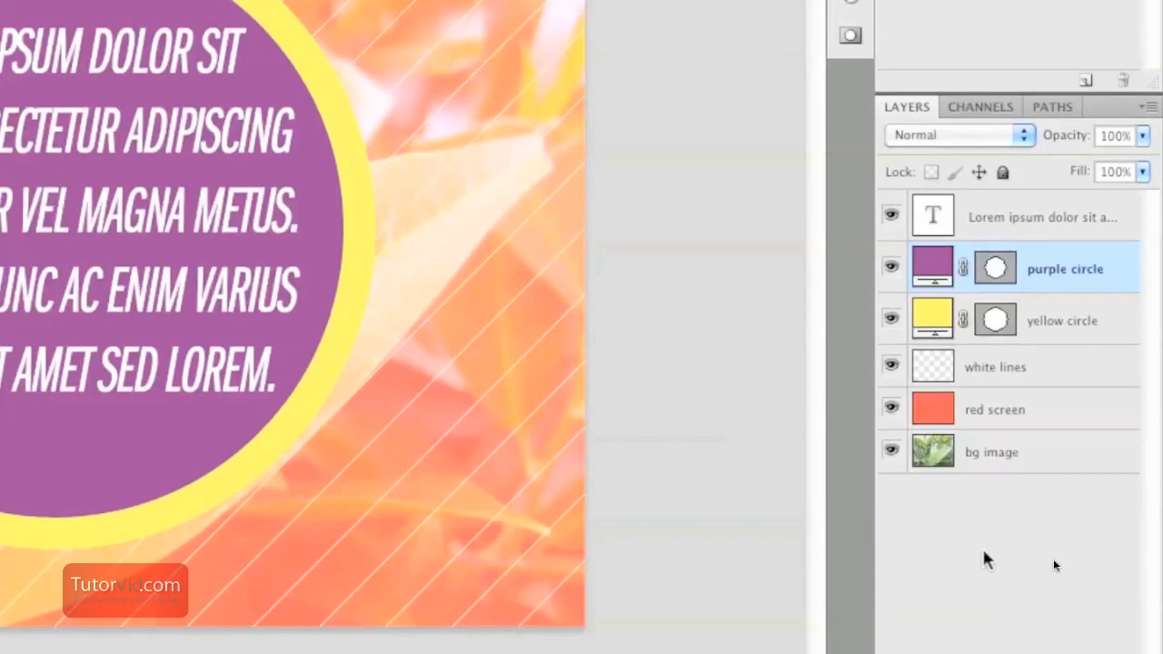
Group the white lines, red screen and bg image layers into a folder named Background
{"action": "left_click", "coordinate": [987, 367]}
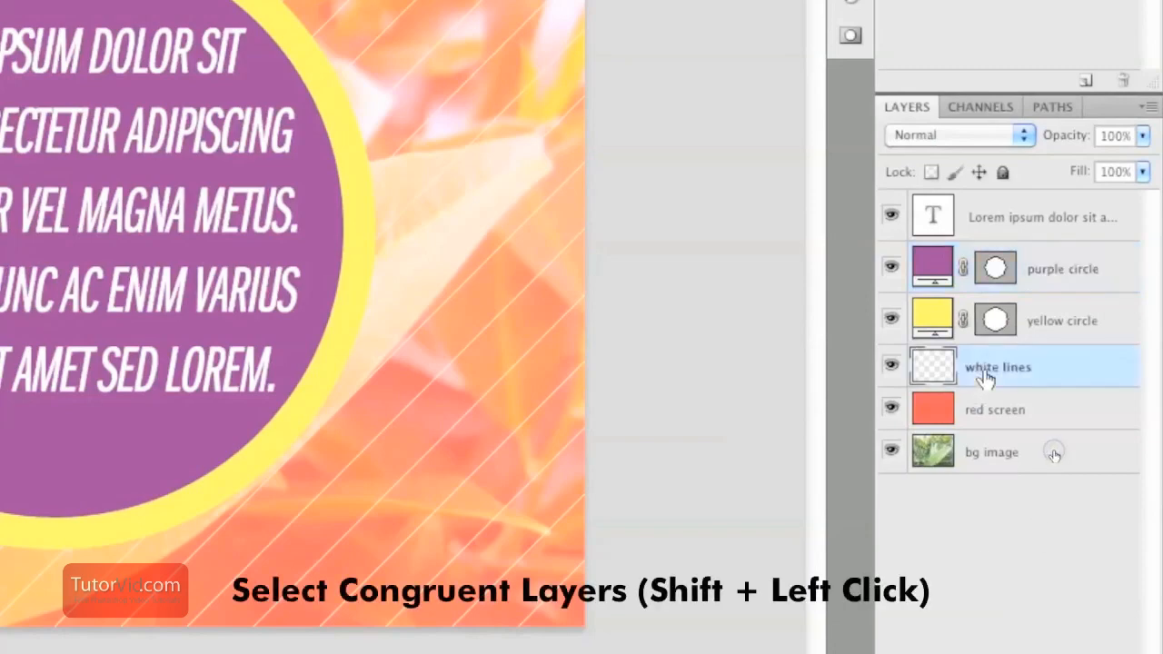
{"action": "left_click", "coordinate": [1030, 461], "text": "shift"}
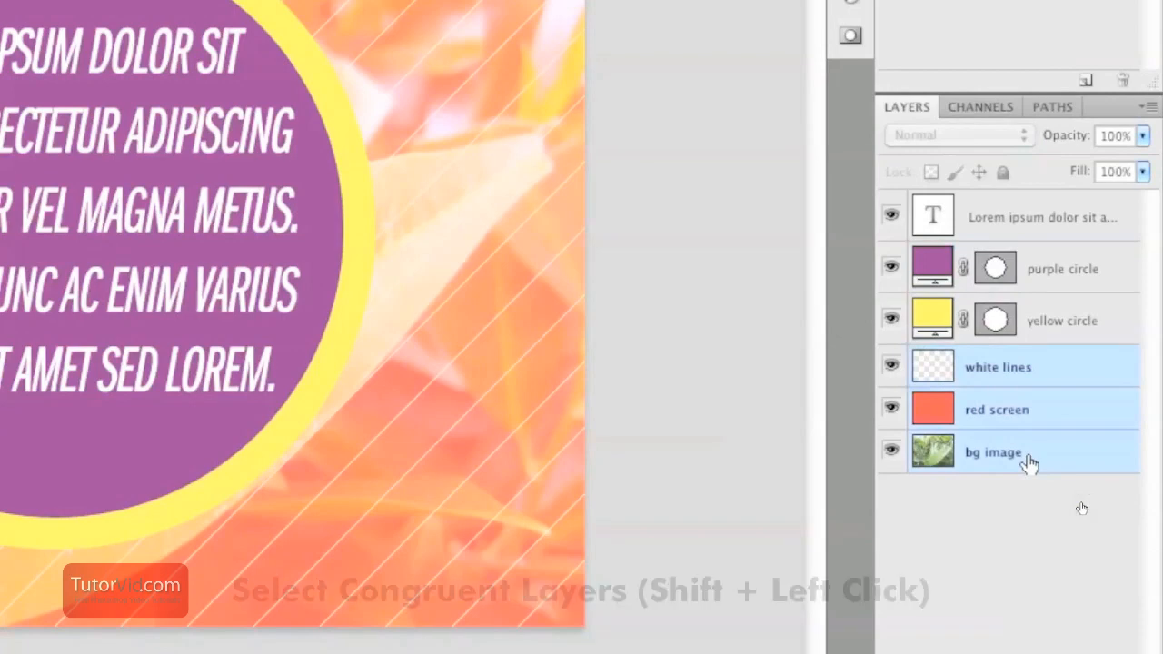
{"action": "left_click", "coordinate": [1149, 108]}
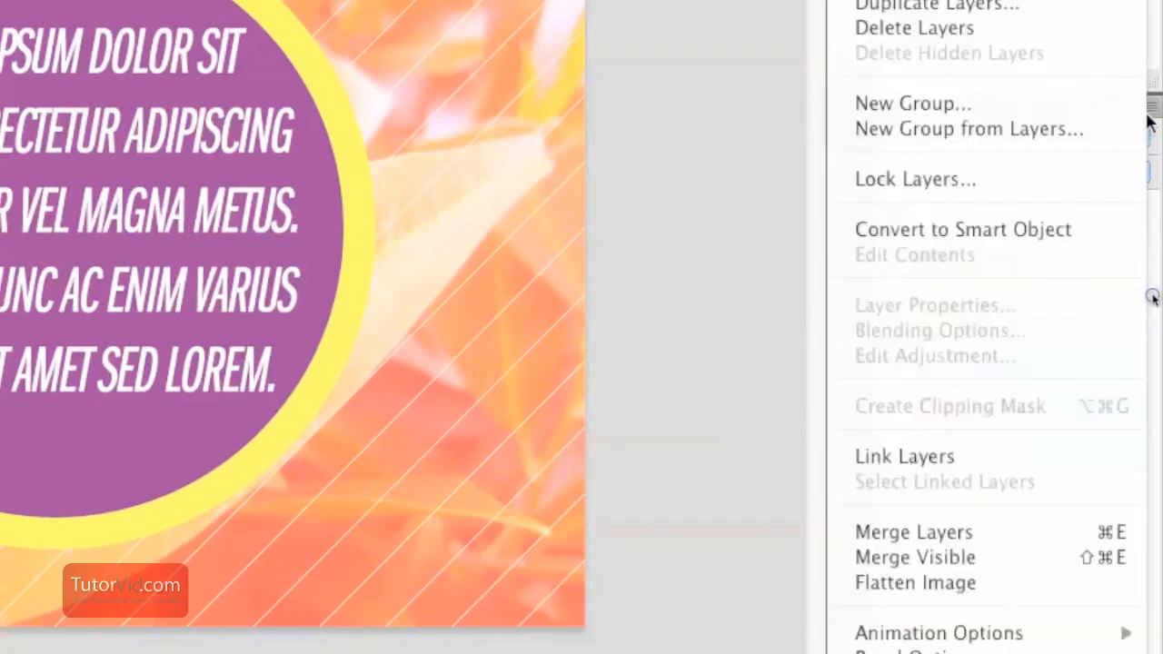
{"action": "left_click", "coordinate": [1083, 129]}
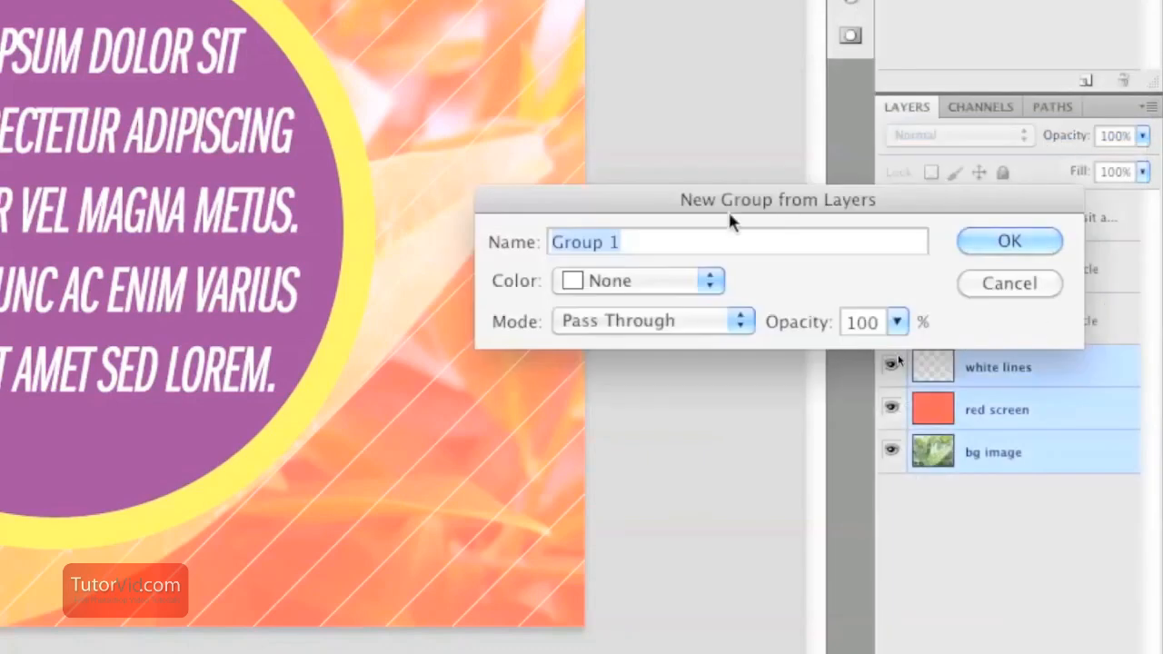
{"action": "type", "text": "Ba"}
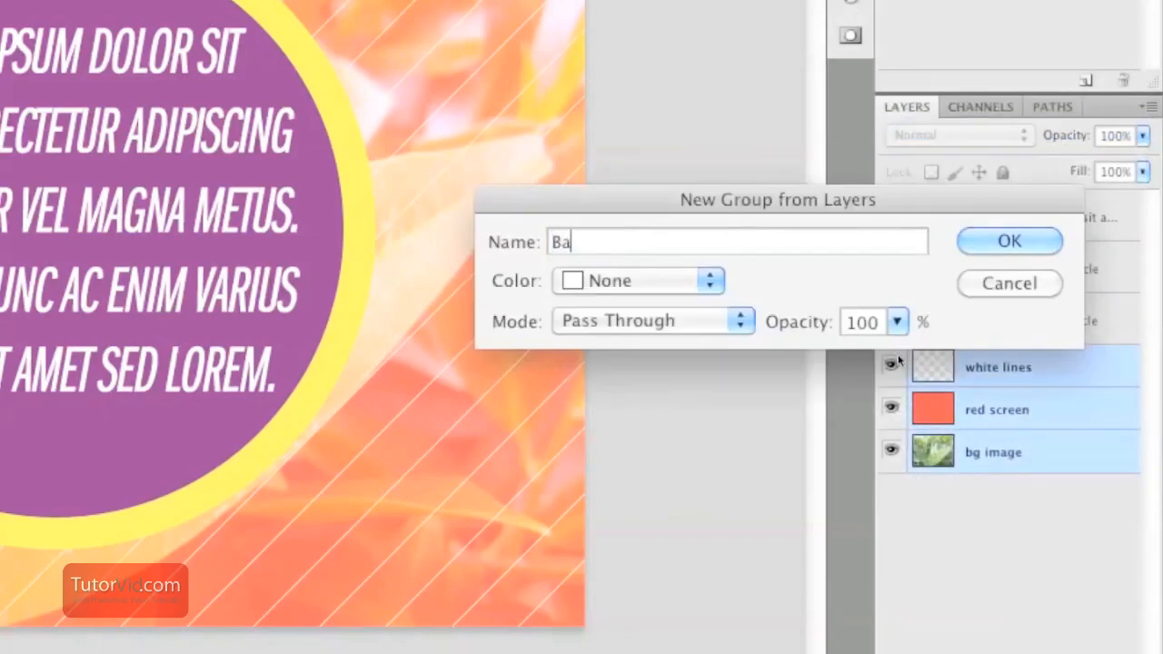
{"action": "type", "text": "ckground"}
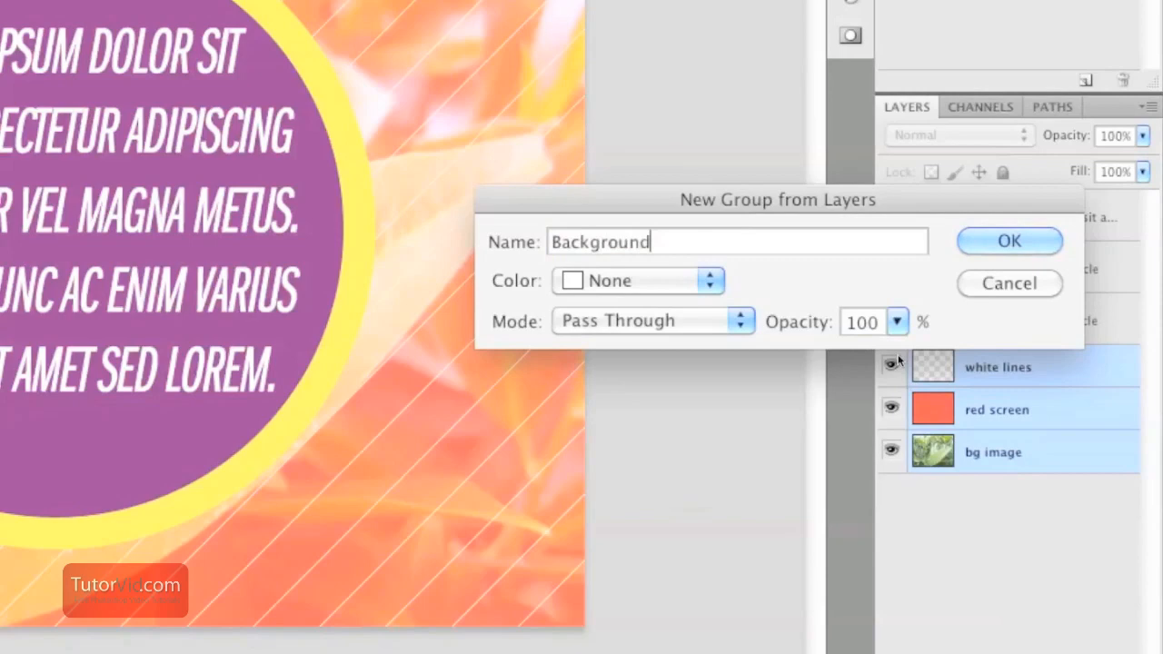
{"action": "key", "text": "Return"}
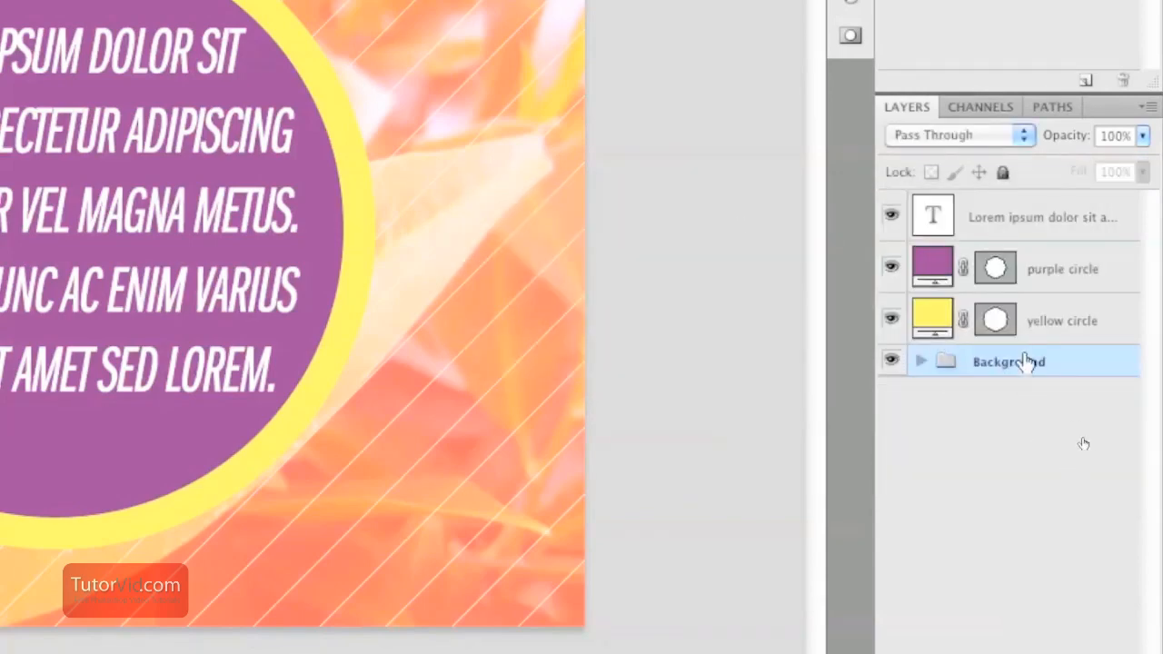
Group the yellow circle, text and purple circle layers with Ctrl+G and rename it 'Circles & Text'
{"action": "left_click", "coordinate": [1045, 322]}
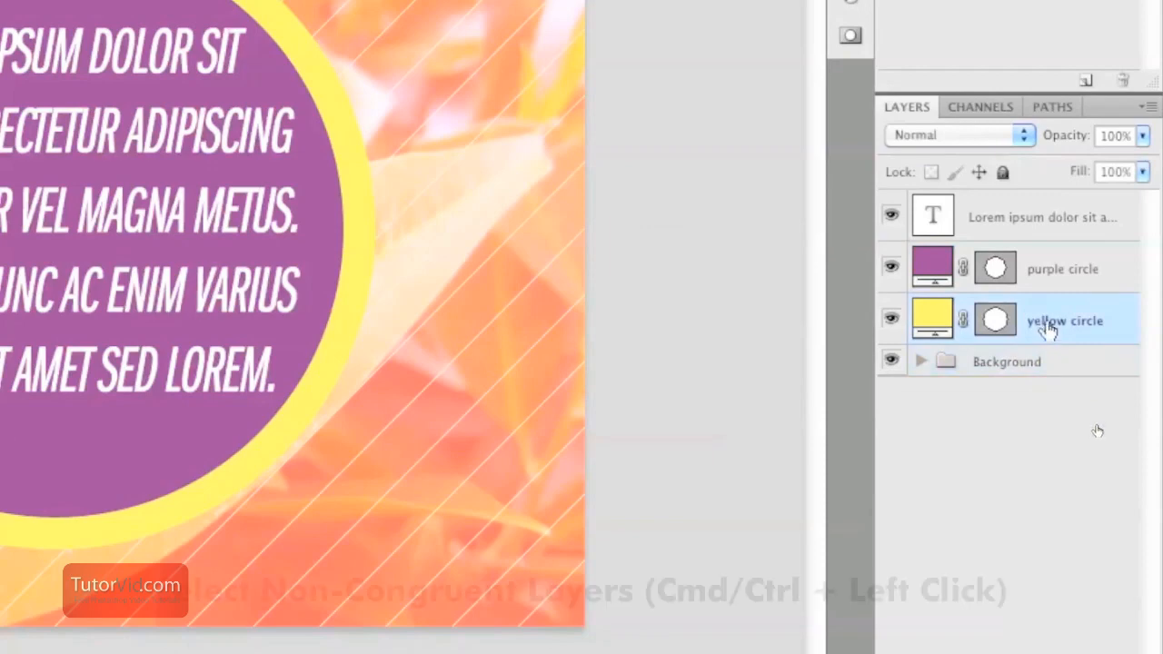
{"action": "left_click", "coordinate": [1065, 221], "text": "shift"}
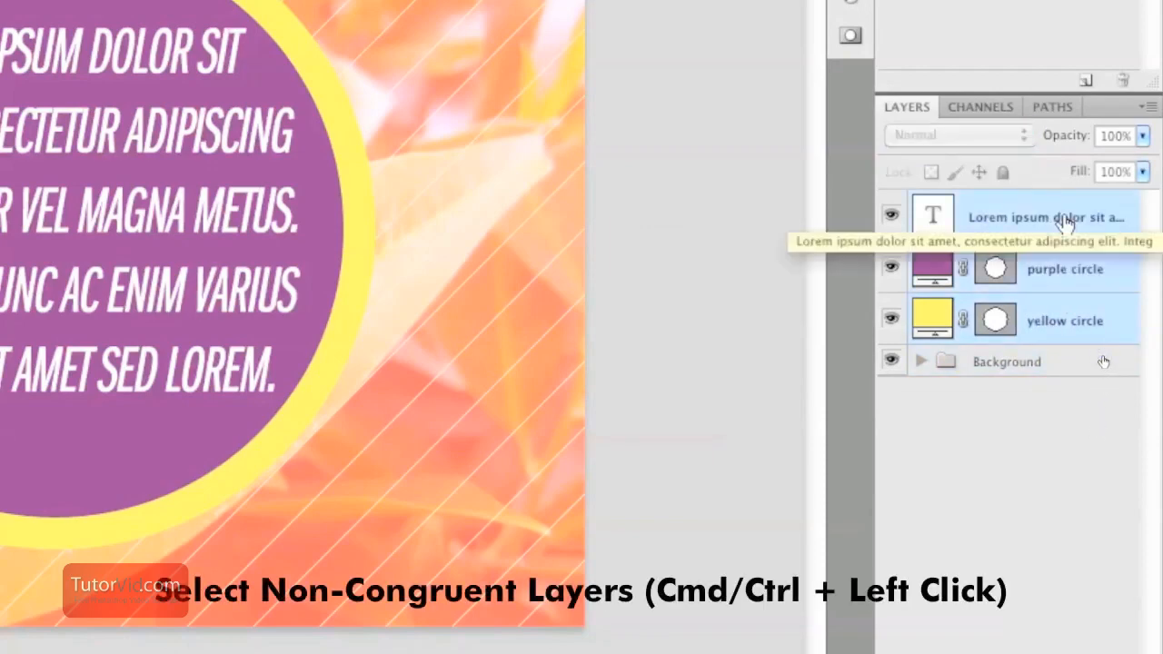
{"action": "key", "text": "ctrl+g"}
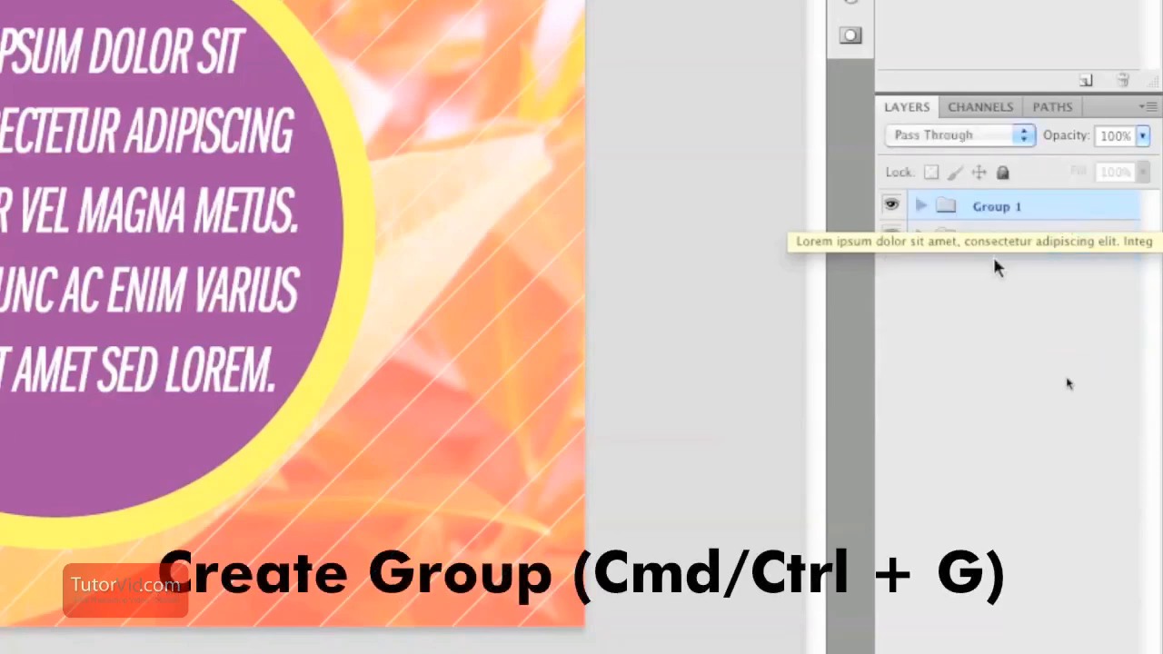
{"action": "double_click", "coordinate": [997, 207]}
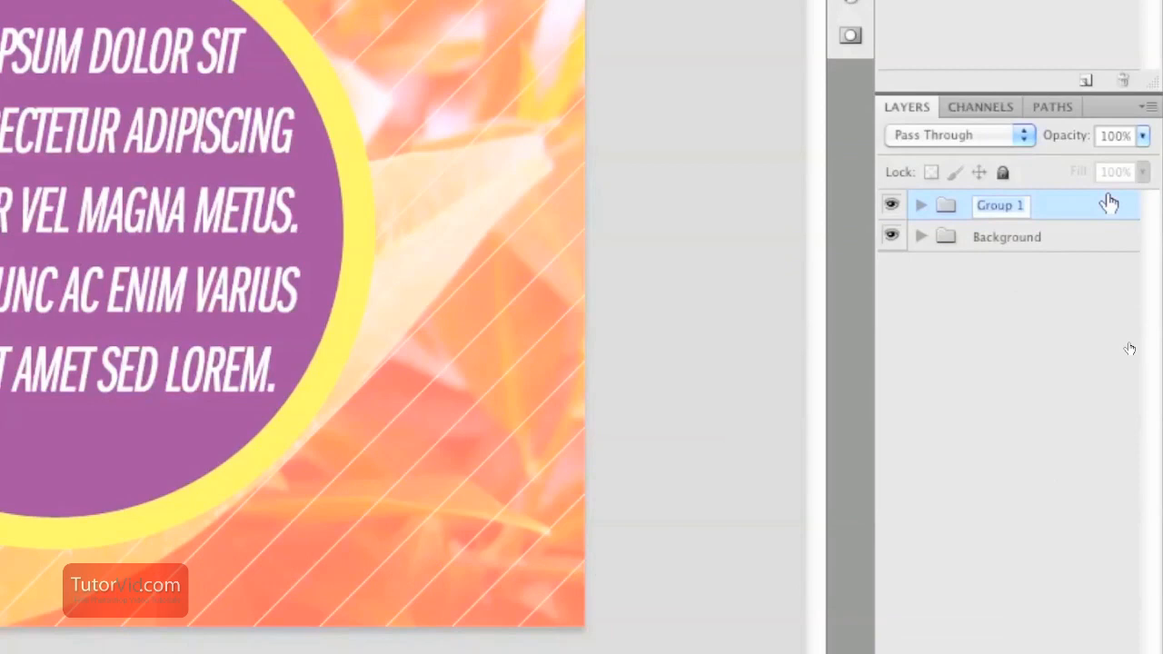
{"action": "type", "text": "C"}
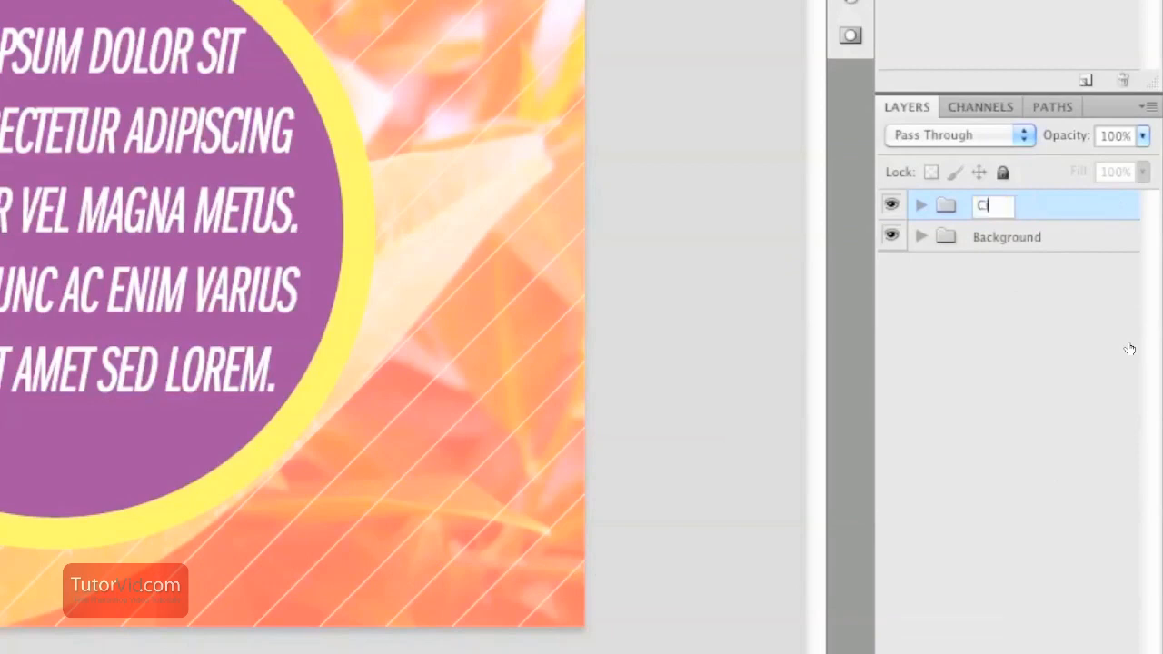
{"action": "type", "text": "ircles & "}
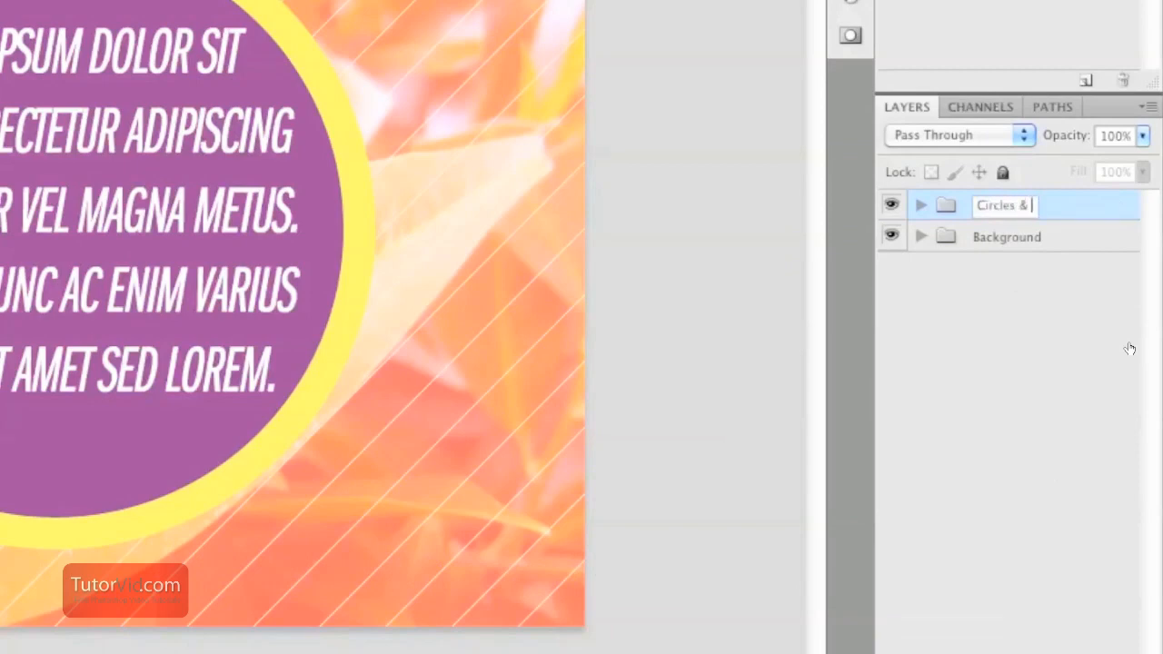
{"action": "type", "text": "Text"}
{"action": "key", "text": "BackSpace"}
{"action": "key", "text": "BackSpace"}
{"action": "type", "text": "xt"}
{"action": "key", "text": "Return"}
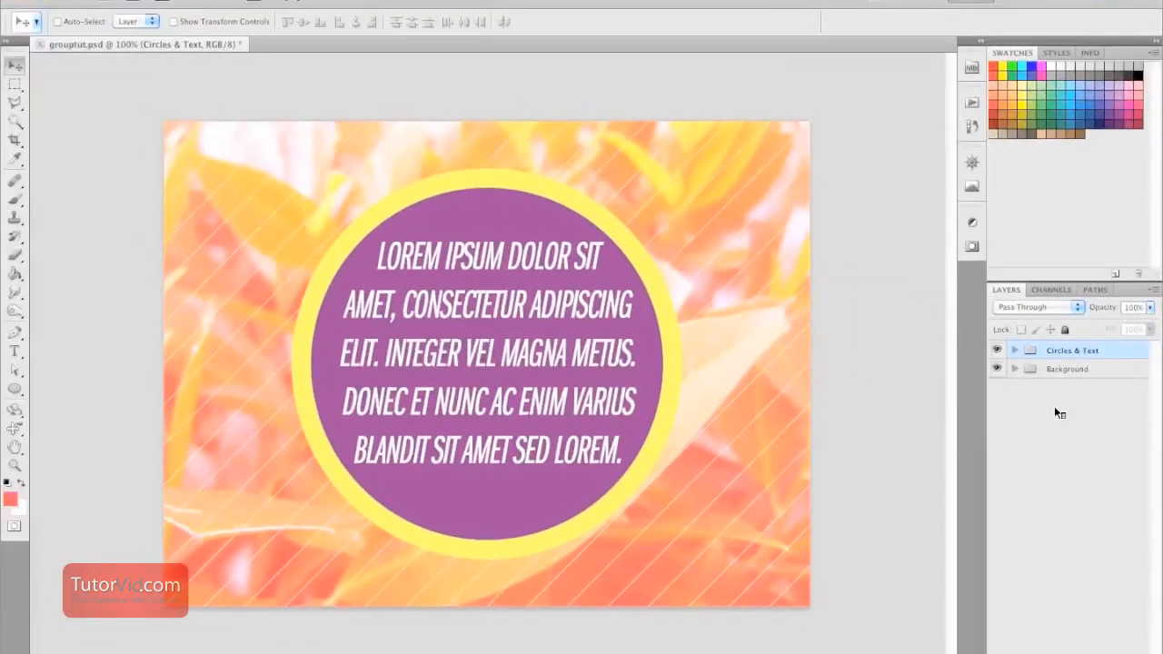
{"action": "left_click", "coordinate": [1014, 369]}
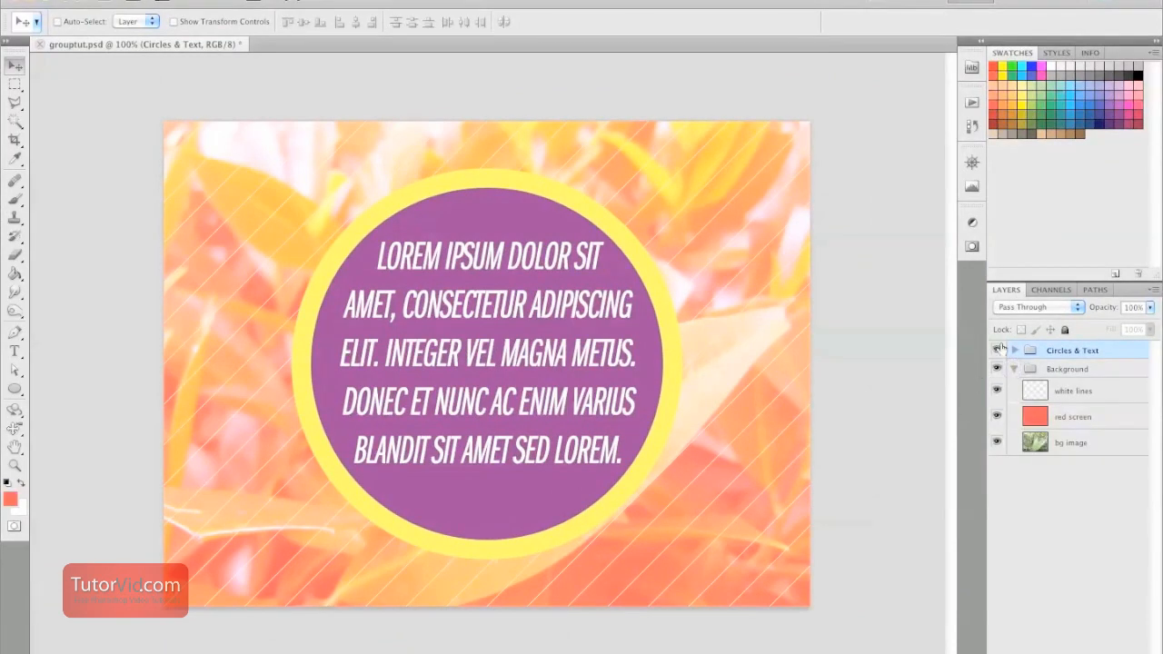
{"action": "left_click", "coordinate": [1014, 350]}
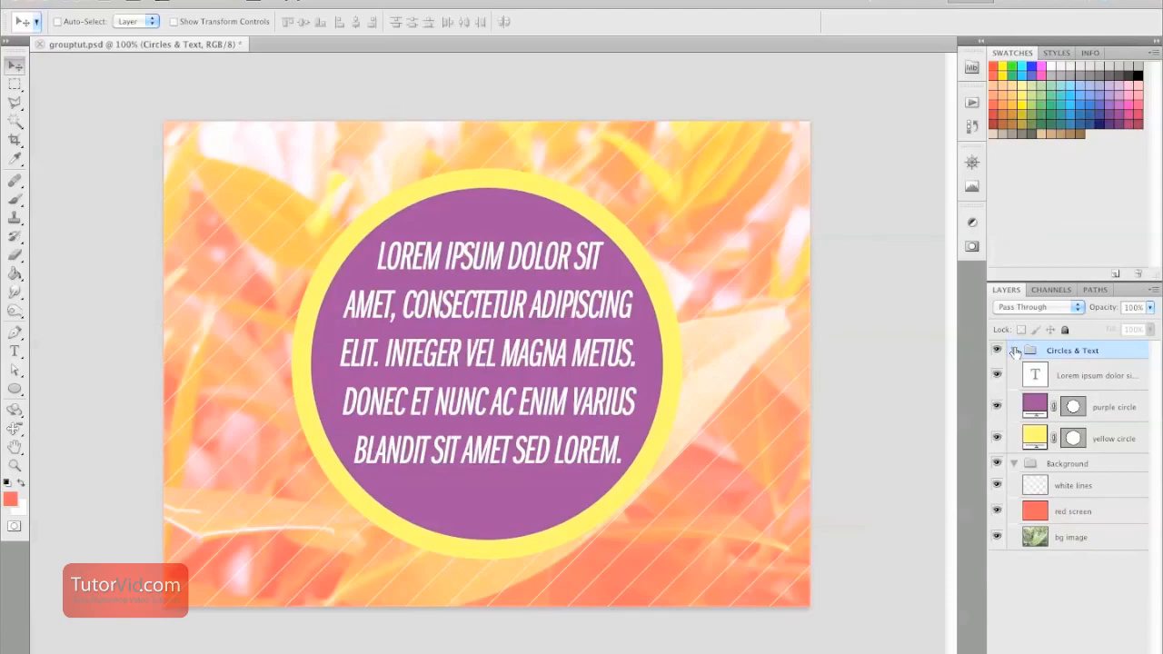
{"action": "left_click", "coordinate": [1014, 351]}
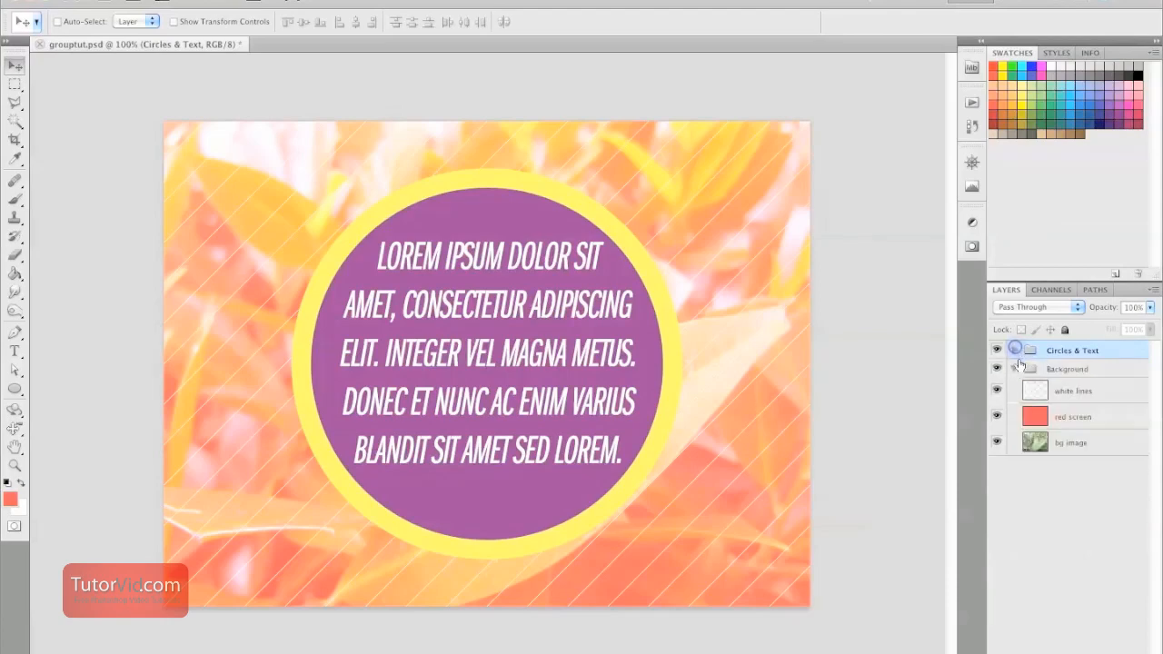
{"action": "left_click", "coordinate": [1014, 369]}
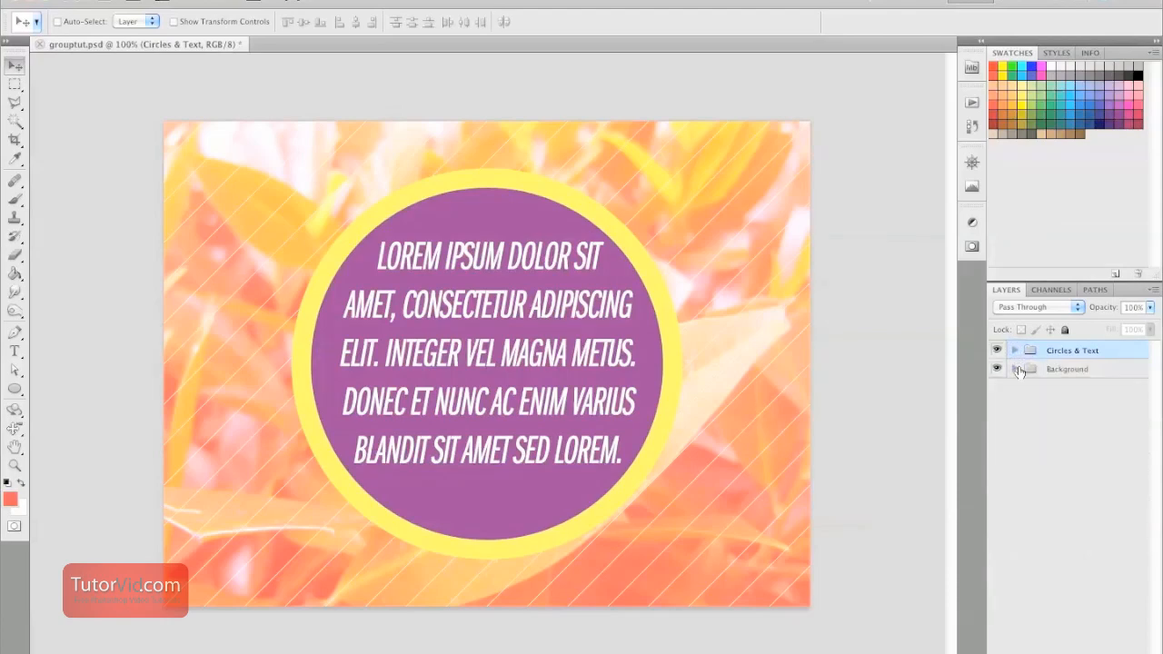